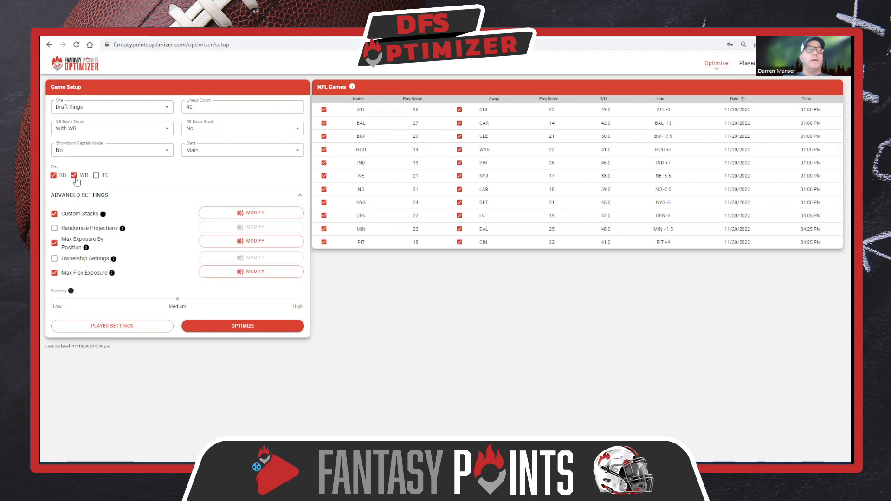
# - Review the player combinations set up in custom Stack 1 and Stack 2, and accept the stack settings
pyautogui.click(213, 215)
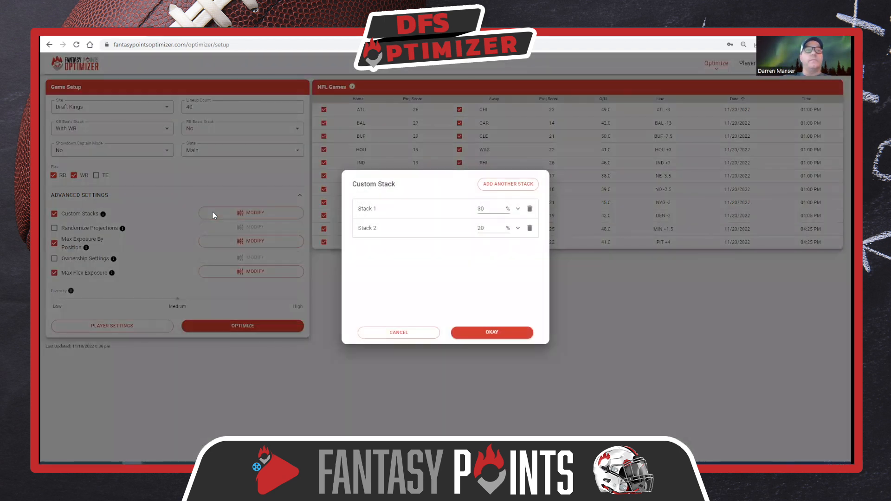
pyautogui.click(371, 217)
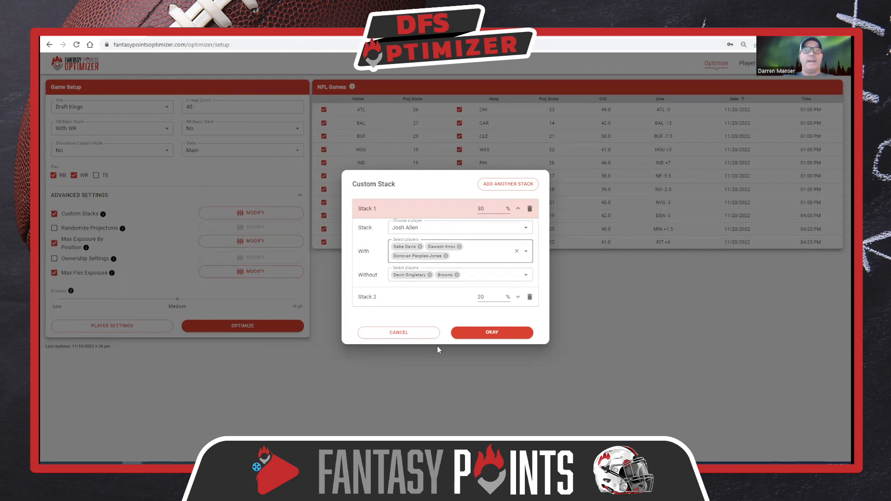
pyautogui.click(391, 215)
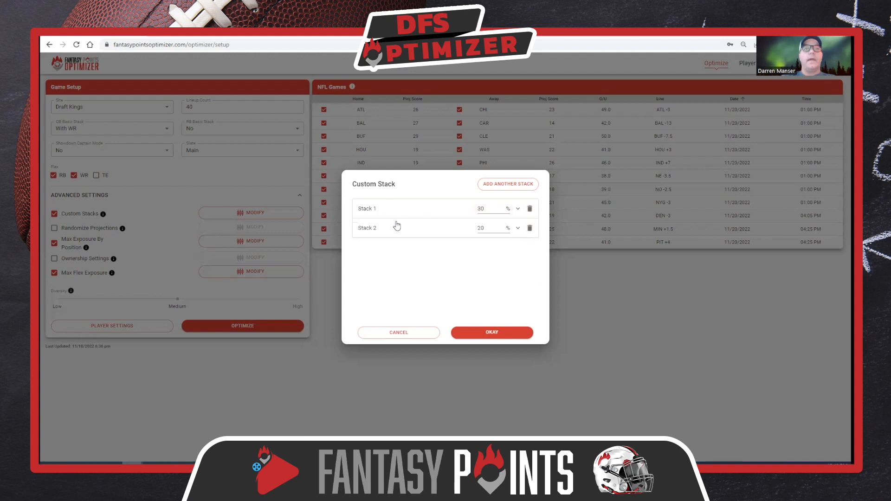
pyautogui.click(396, 228)
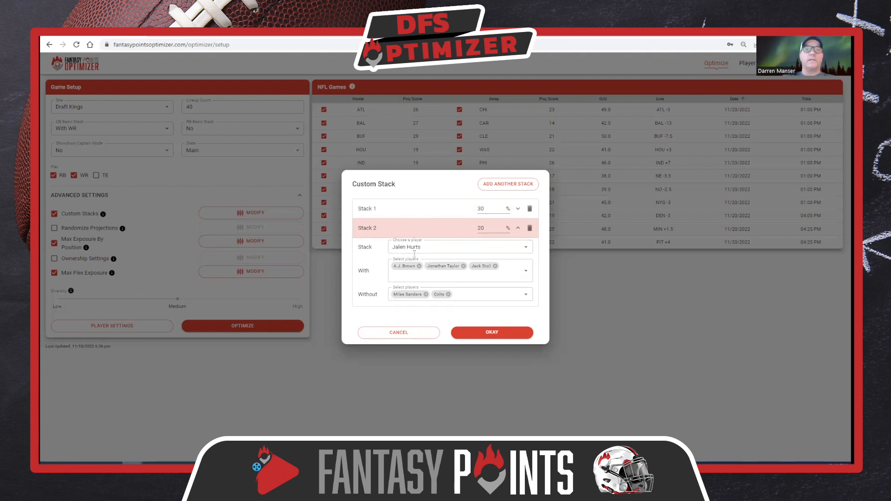
pyautogui.click(507, 333)
# - Review the maximum exposure by position and the maximum flex exposure settings, accepting both as they are
pyautogui.click(262, 246)
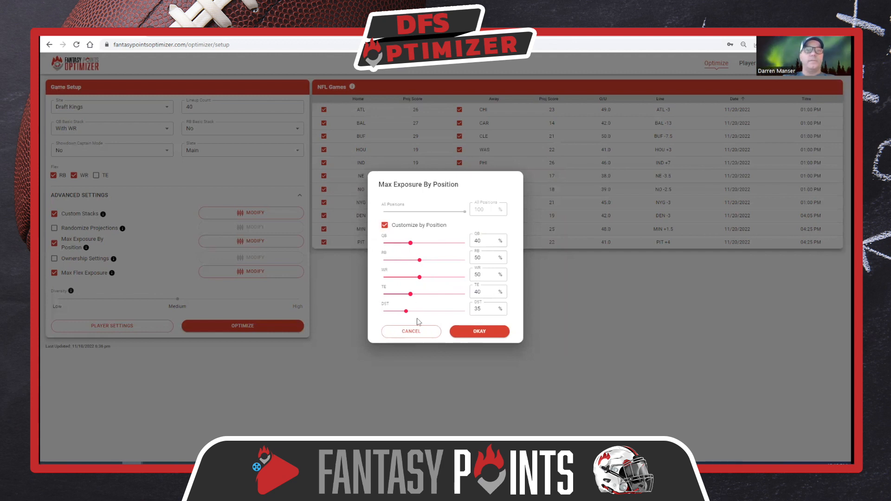
pyautogui.click(476, 331)
pyautogui.click(252, 274)
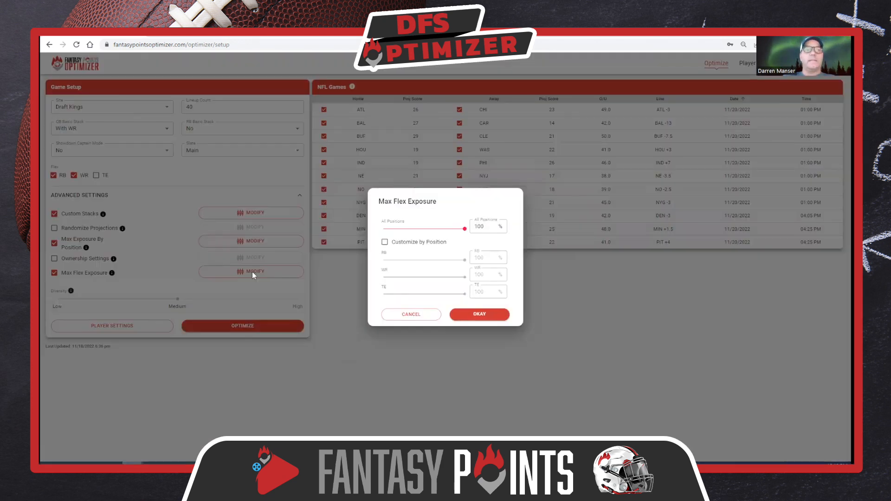
pyautogui.click(478, 315)
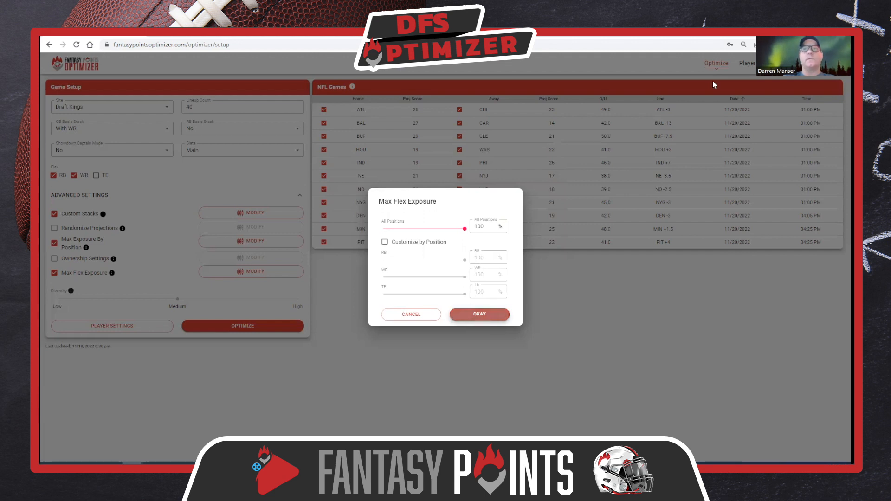
# - Show only quarterbacks in the player settings and rank them by highest value, followed by highest projected points
pyautogui.click(749, 65)
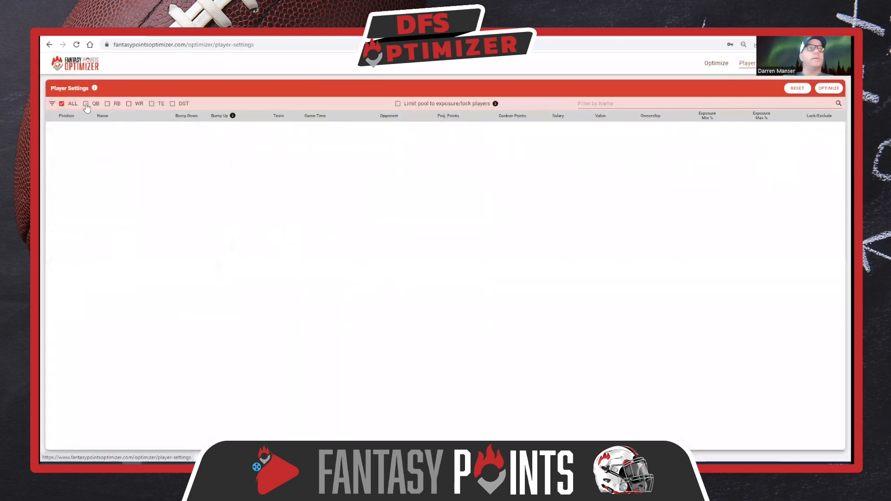
pyautogui.click(86, 104)
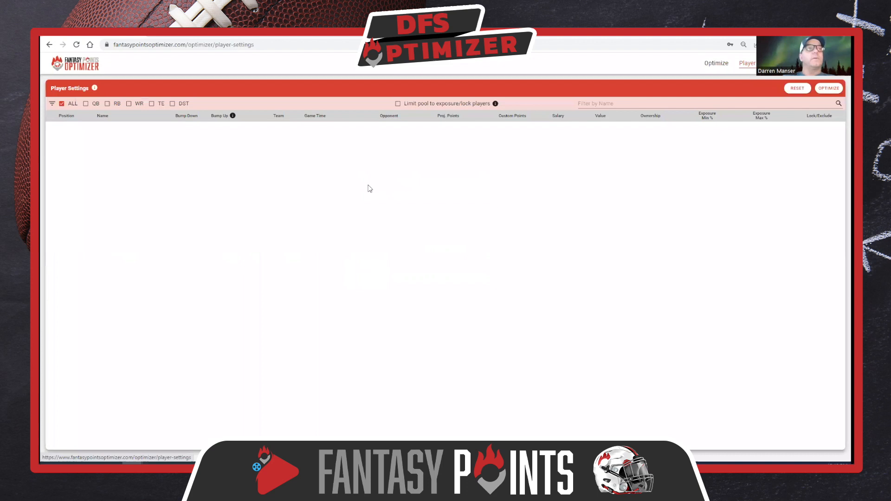
pyautogui.click(594, 117)
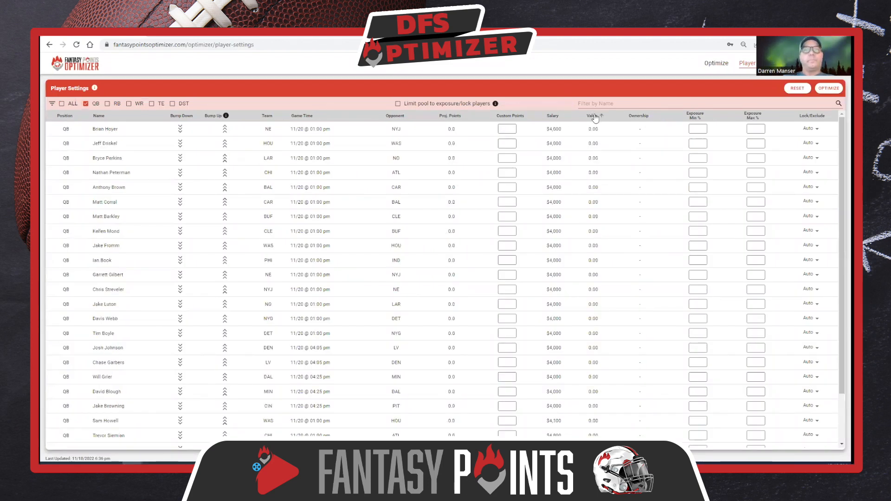
pyautogui.click(594, 116)
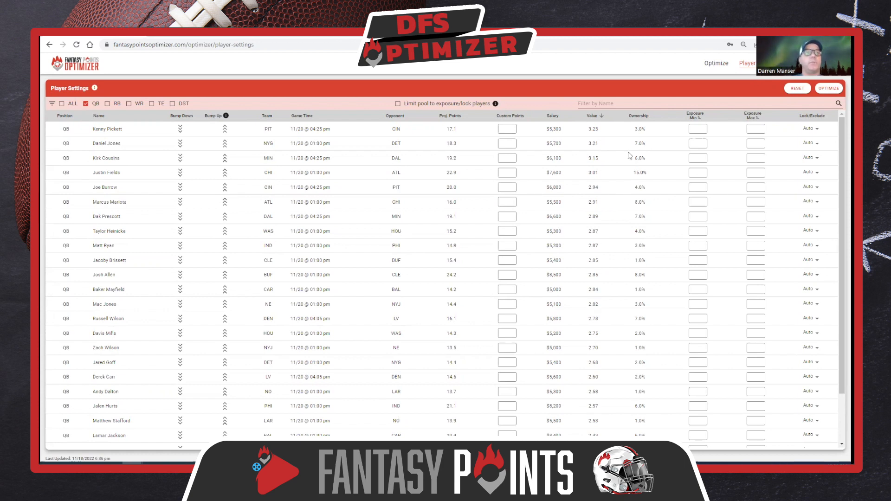
pyautogui.click(444, 117)
pyautogui.click(444, 116)
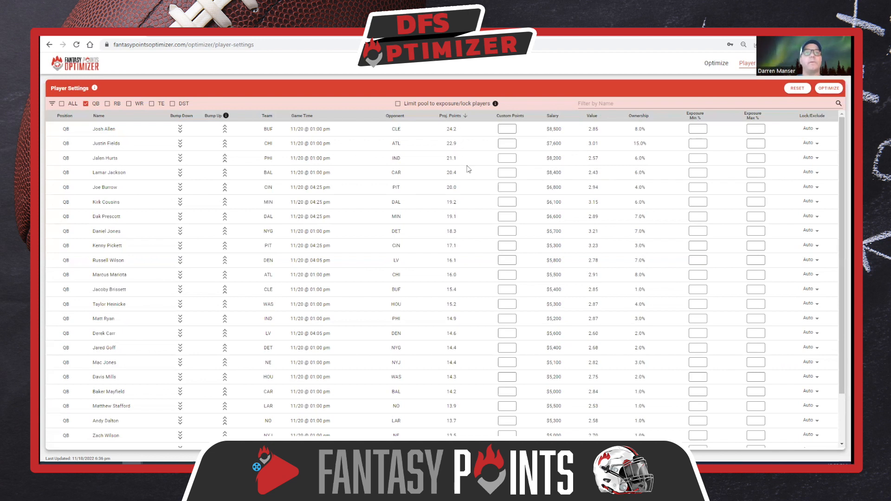
# - Switch the player list from quarterbacks to running backs only and rank them by highest value
pyautogui.click(108, 104)
pyautogui.click(86, 104)
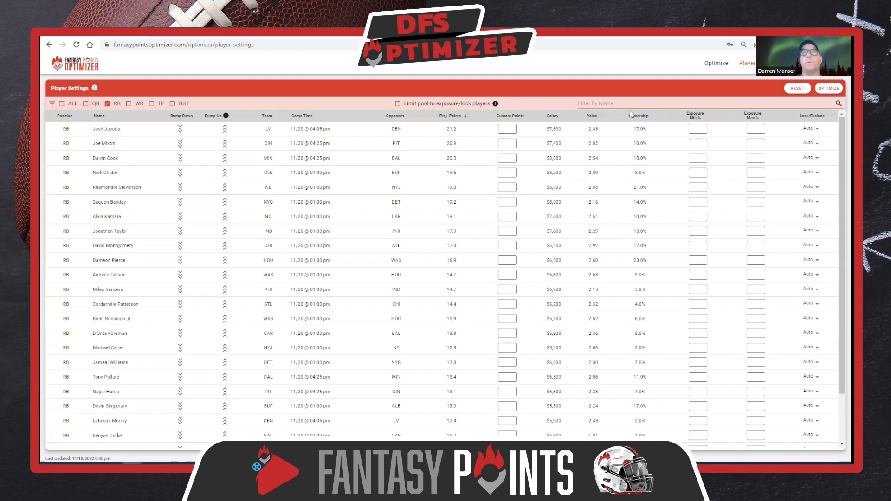
pyautogui.click(592, 117)
pyautogui.click(592, 117)
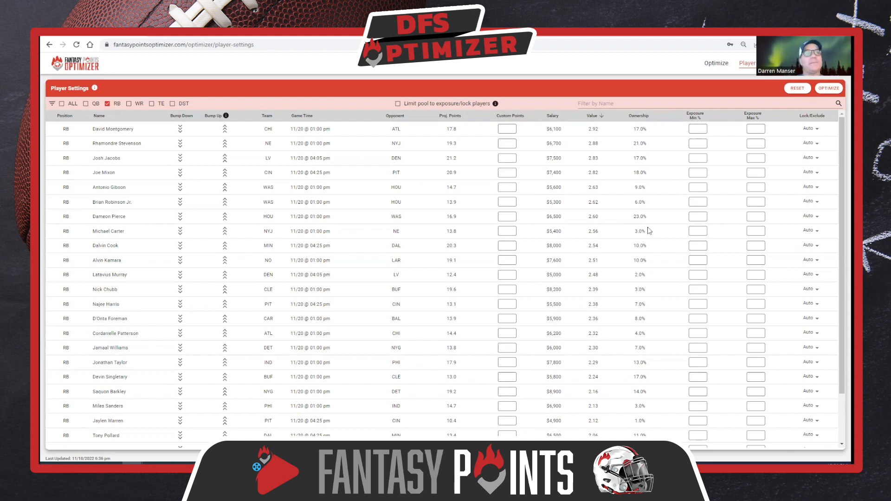
# - Switch the player list from running backs to wide receivers only and rank them by highest value
pyautogui.click(108, 105)
pyautogui.click(128, 104)
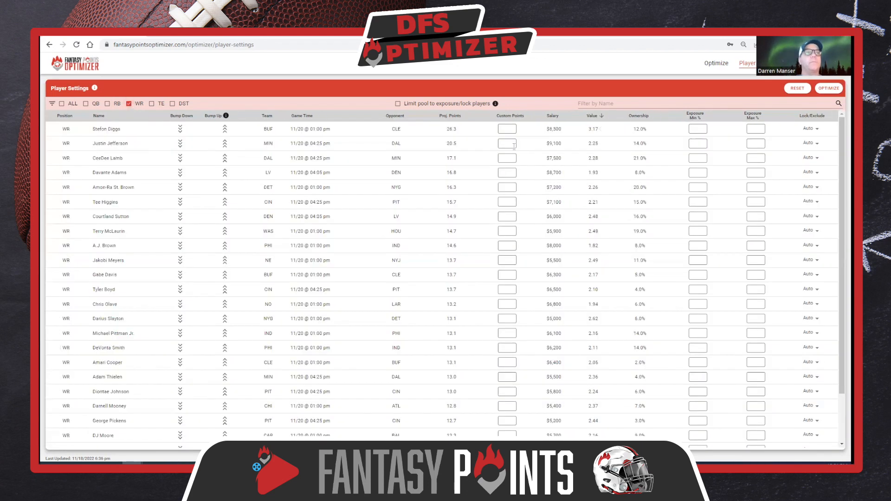
pyautogui.click(590, 117)
pyautogui.click(590, 117)
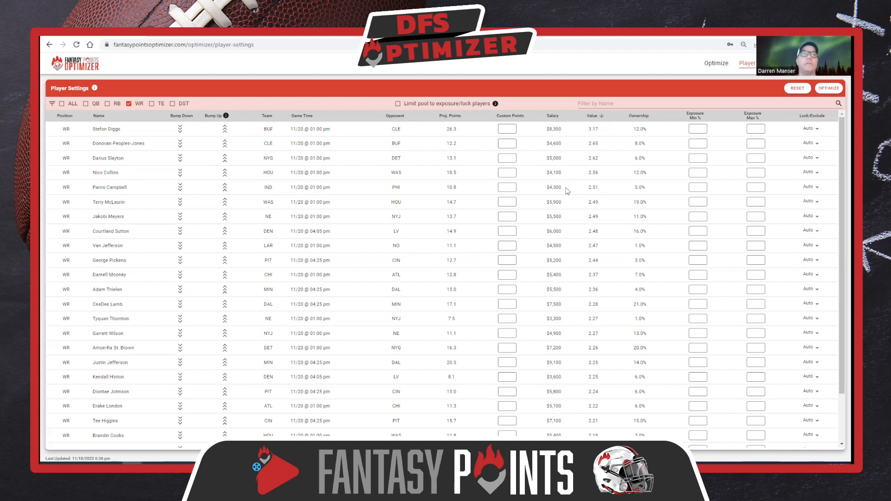
# - Switch the player list to tight ends only, rank them by highest value, and clear the position filter after reviewing them
pyautogui.click(128, 106)
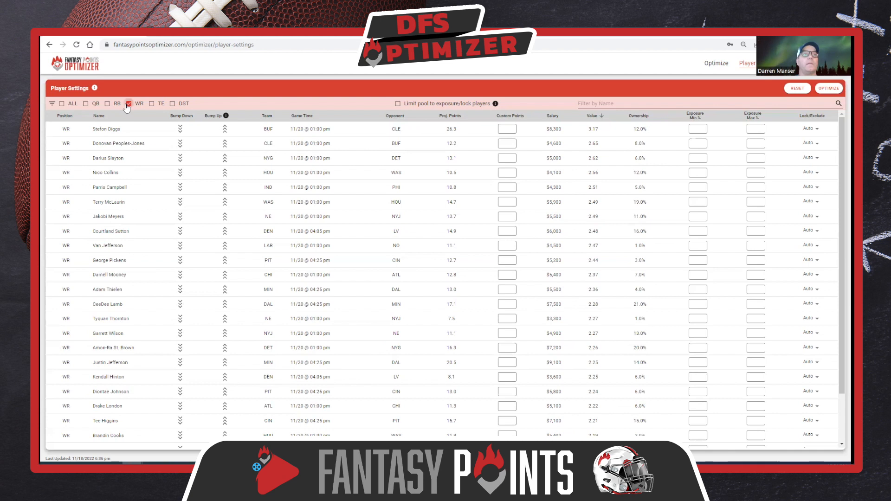
pyautogui.click(153, 104)
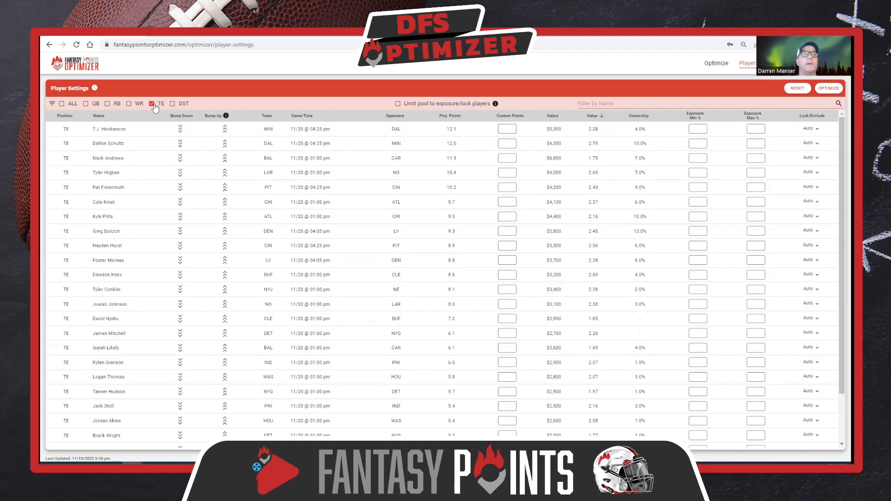
pyautogui.click(590, 116)
pyautogui.click(590, 116)
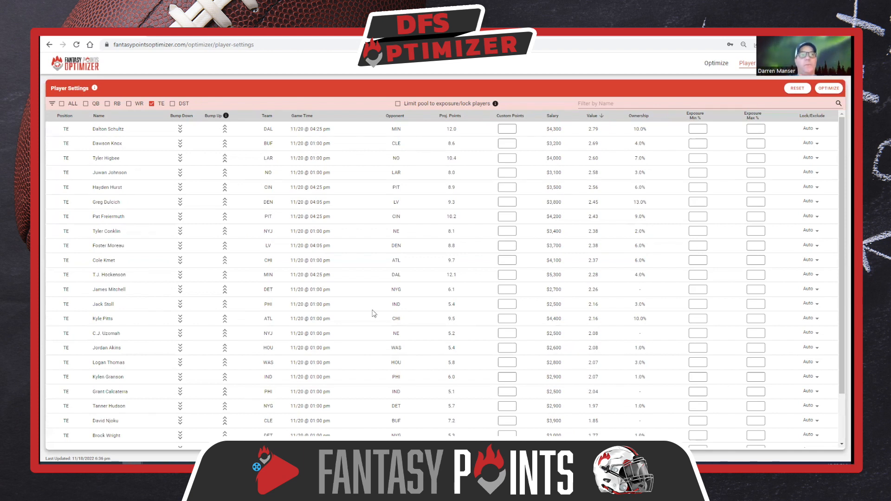
pyautogui.click(151, 103)
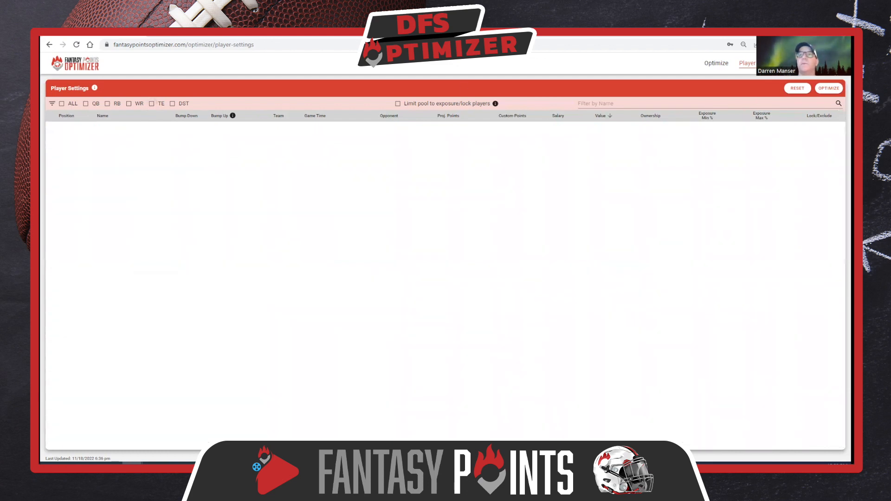
# - Open the generated lineups and examine the players, salaries and exposures from Team 1 through Team 40 and back
pyautogui.click(807, 63)
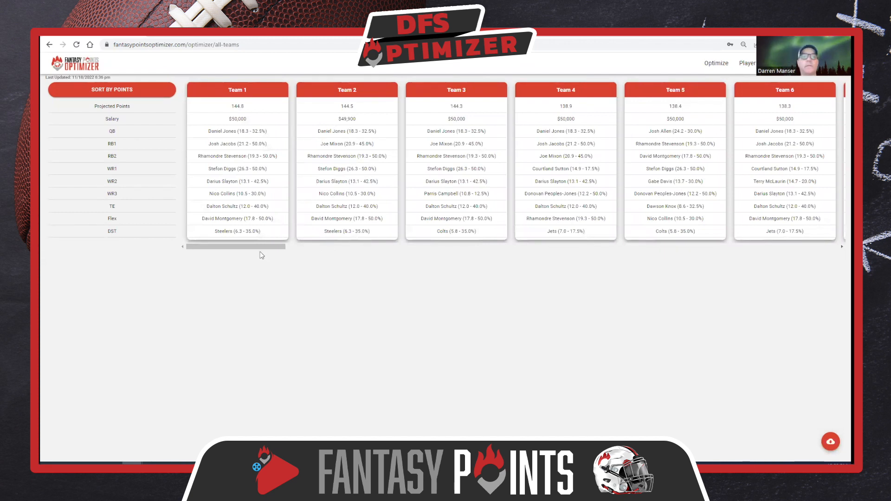
pyautogui.moveTo(257, 249); pyautogui.dragTo(839, 246)
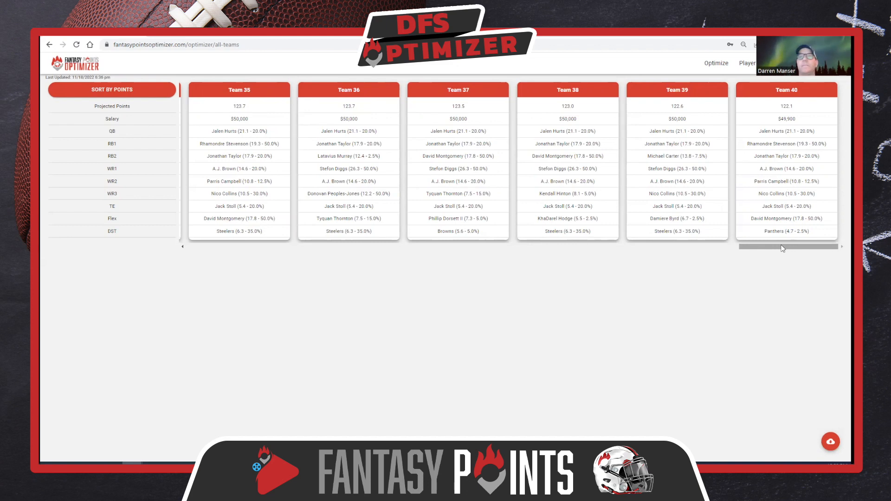
pyautogui.moveTo(783, 248); pyautogui.dragTo(686, 245)
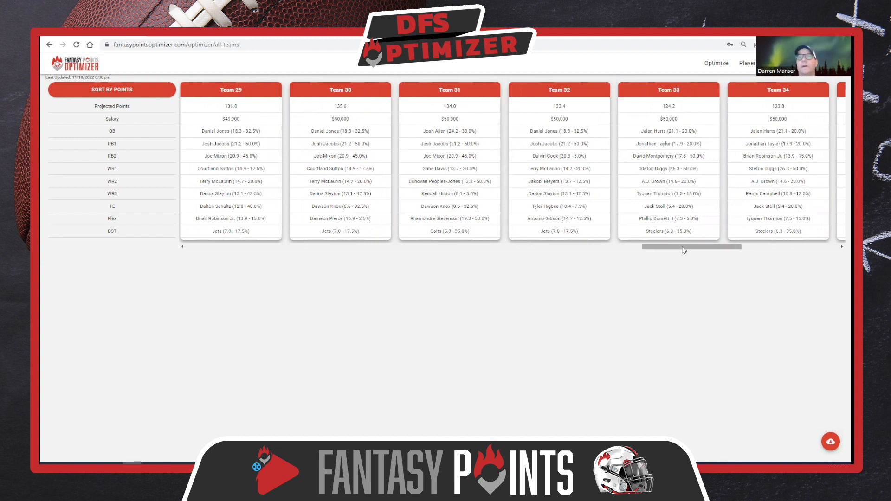
pyautogui.moveTo(683, 250); pyautogui.dragTo(619, 251)
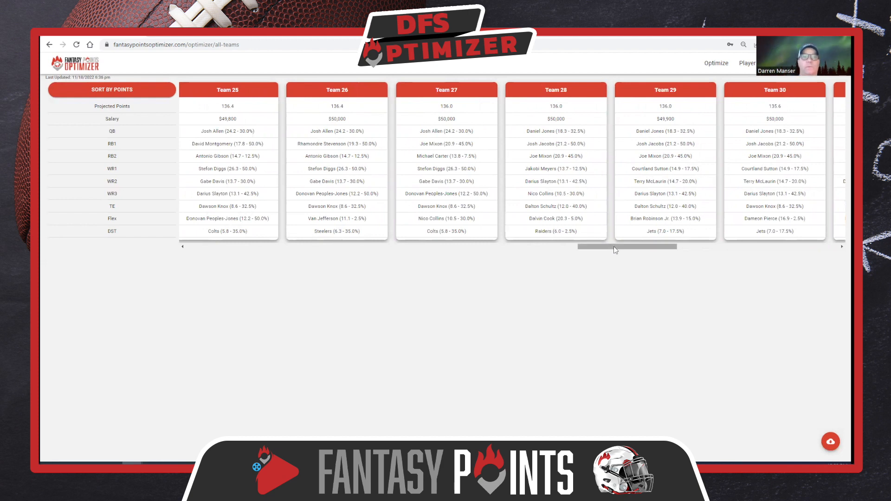
pyautogui.moveTo(615, 250); pyautogui.dragTo(605, 250)
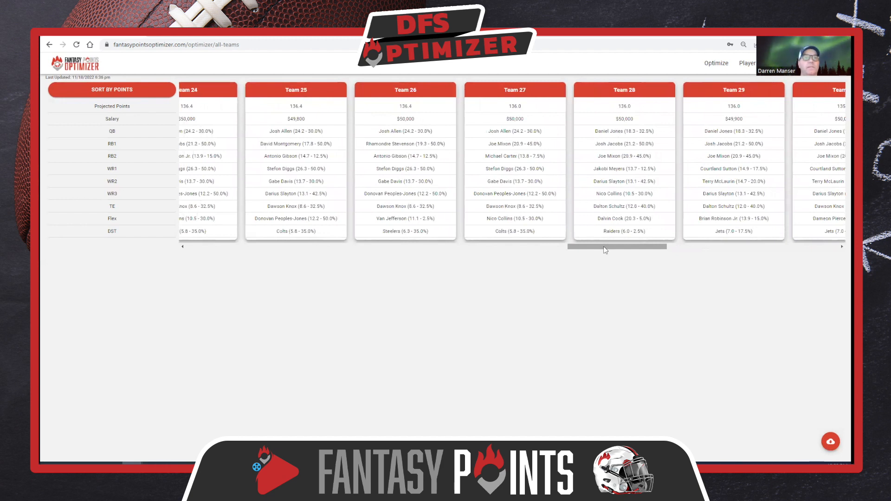
pyautogui.moveTo(605, 249); pyautogui.dragTo(579, 251)
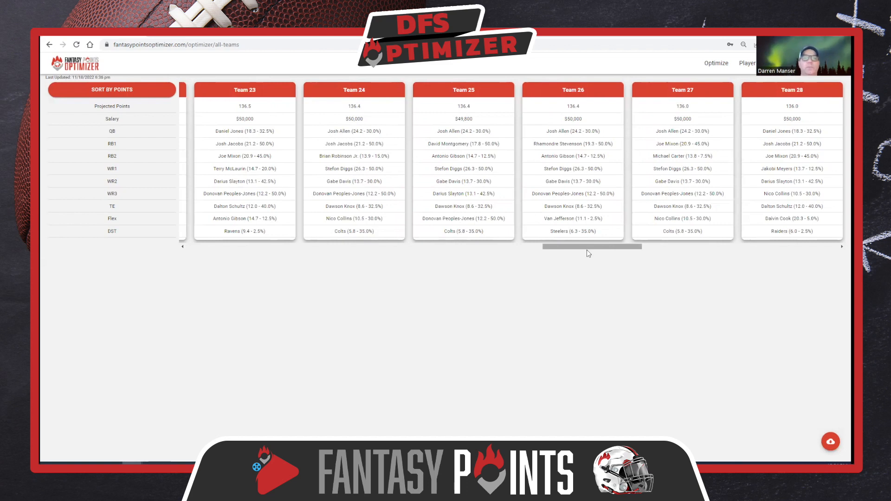
pyautogui.moveTo(585, 249); pyautogui.dragTo(256, 249)
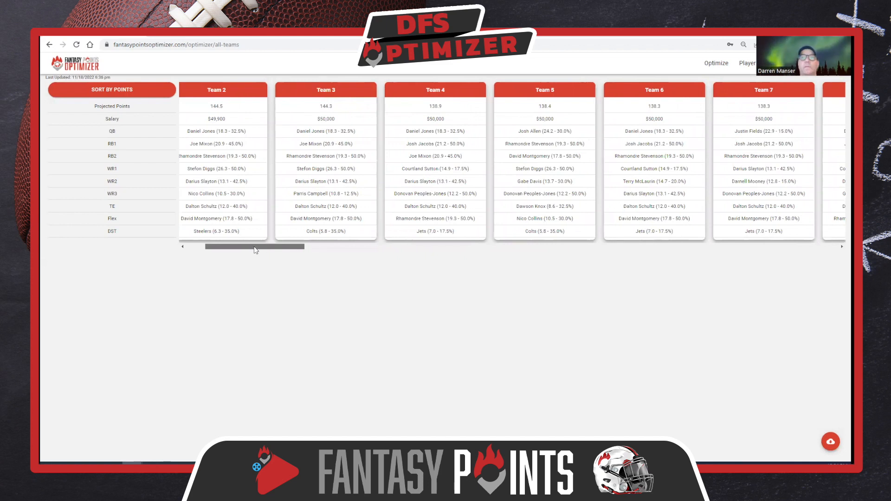
pyautogui.moveTo(256, 249); pyautogui.dragTo(237, 250)
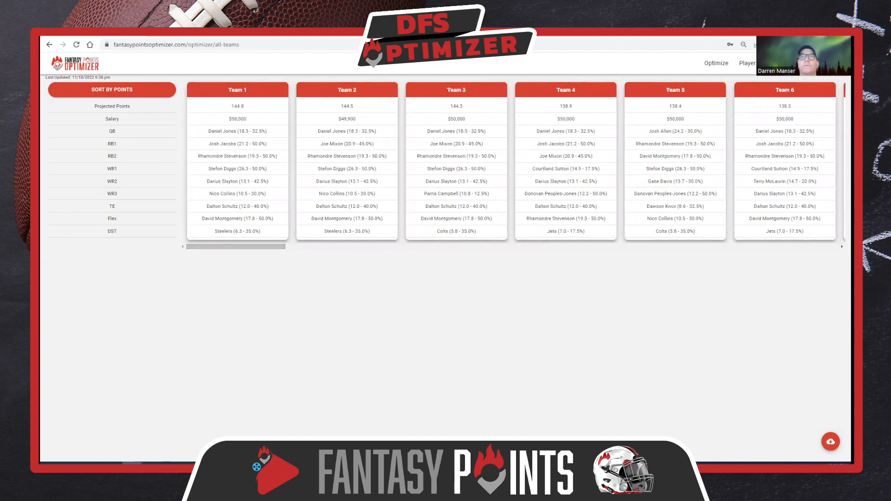